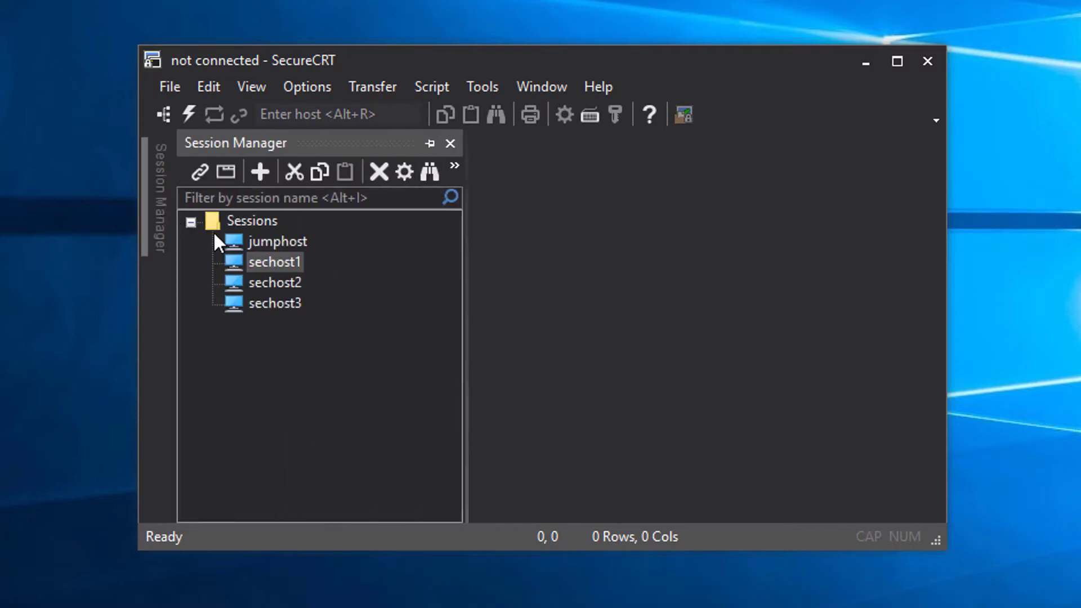
Connect to sechost1 from Session Manager; it fails with 'SOCKS connection not allowed by ruleset'
double_click(275, 261)
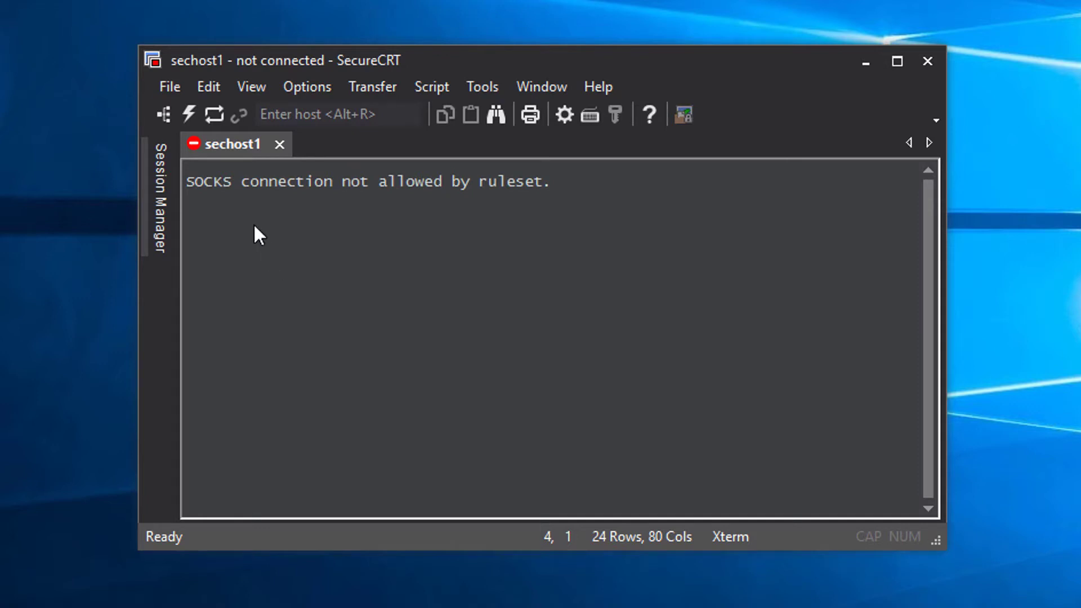
Enable File > Trace Options and confirm it shows as checked
click(169, 88)
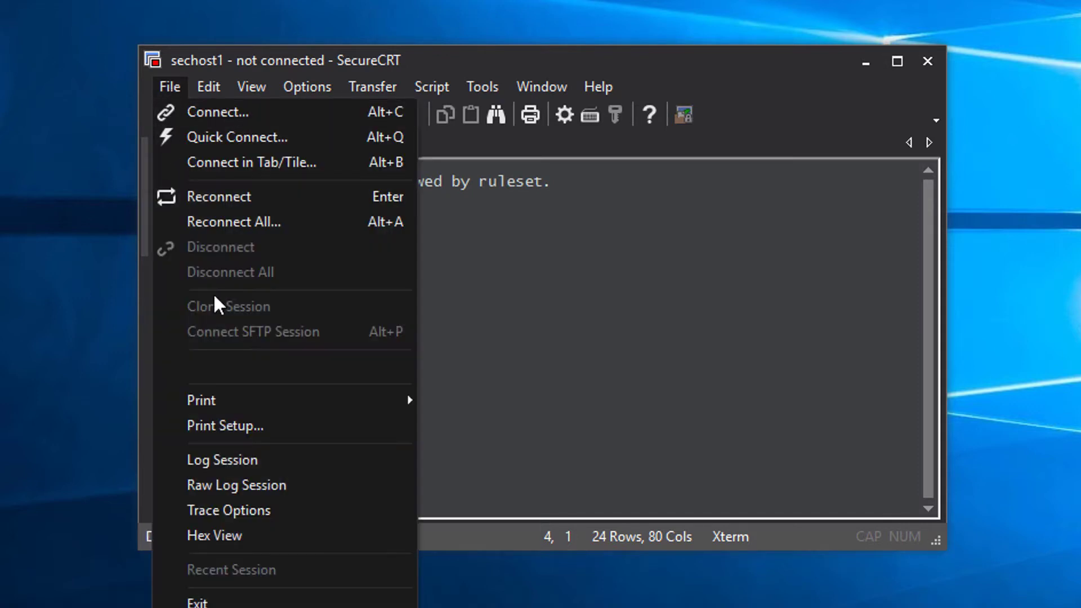
click(276, 511)
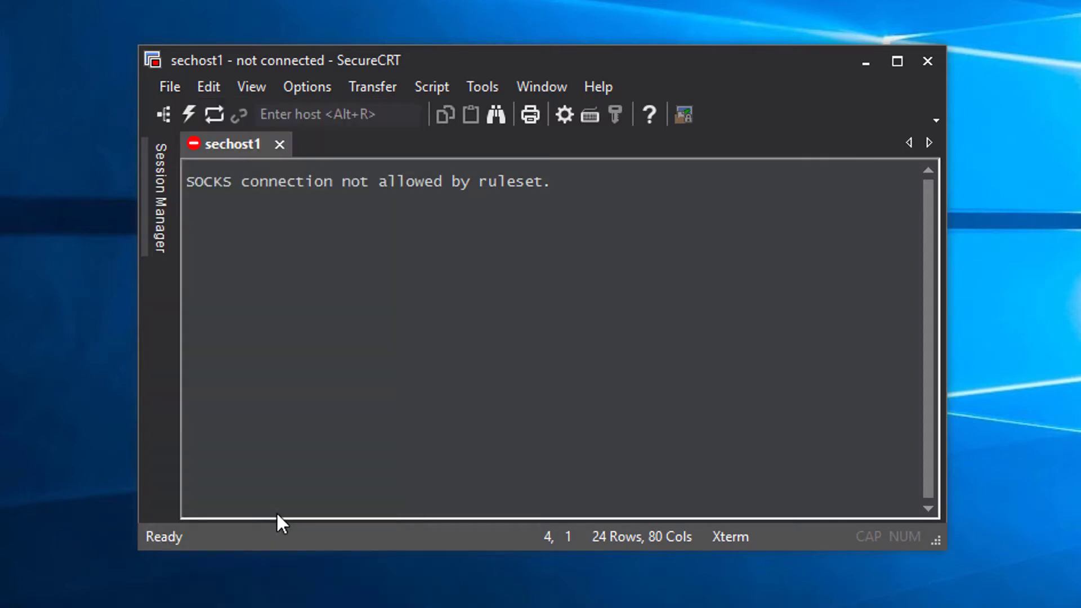
click(170, 87)
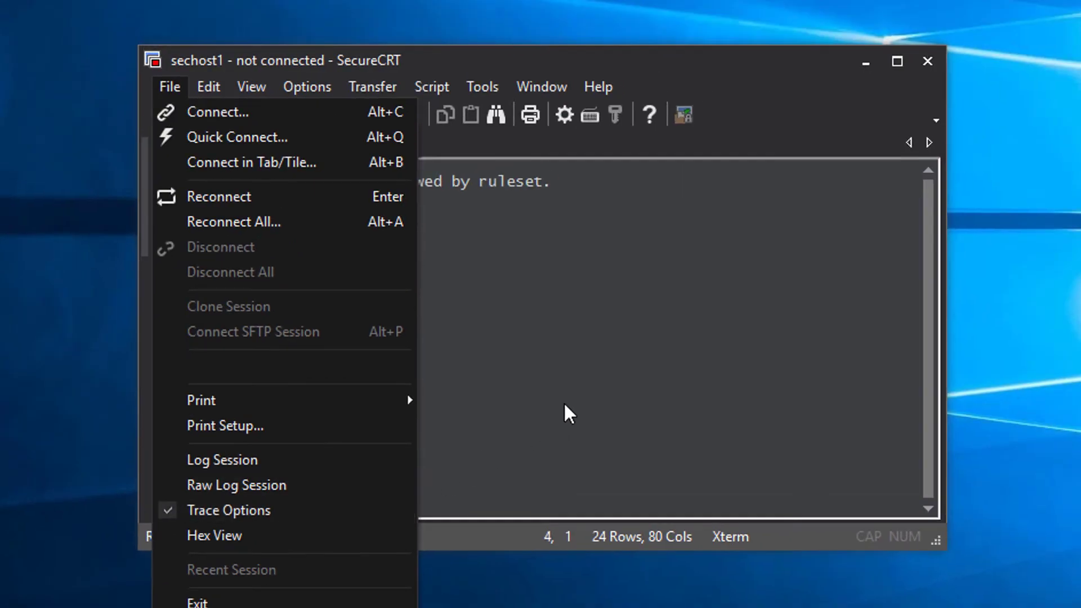
Reconnect sechost1 and highlight the 'Port forward access denied' line in the trace
click(565, 412)
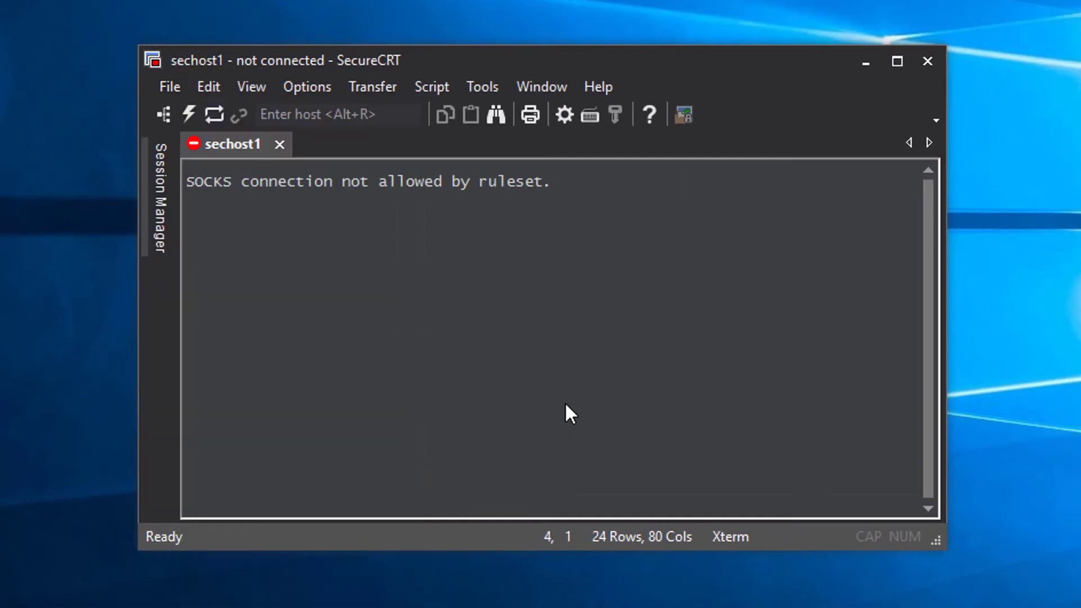
click(217, 114)
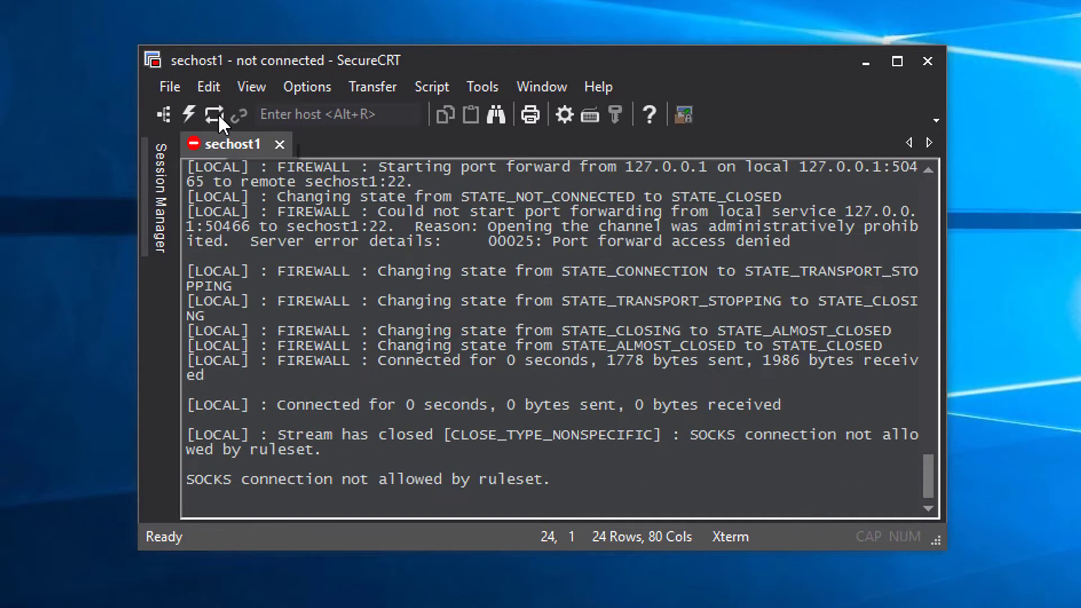
scroll(682, 373, up, 1)
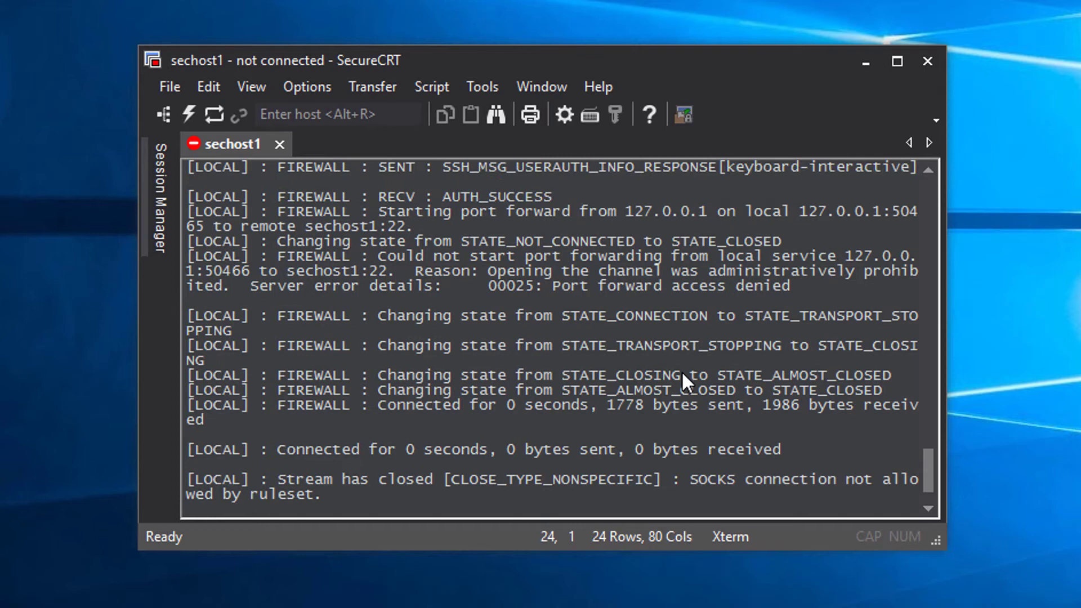
scroll(682, 372, up, 1)
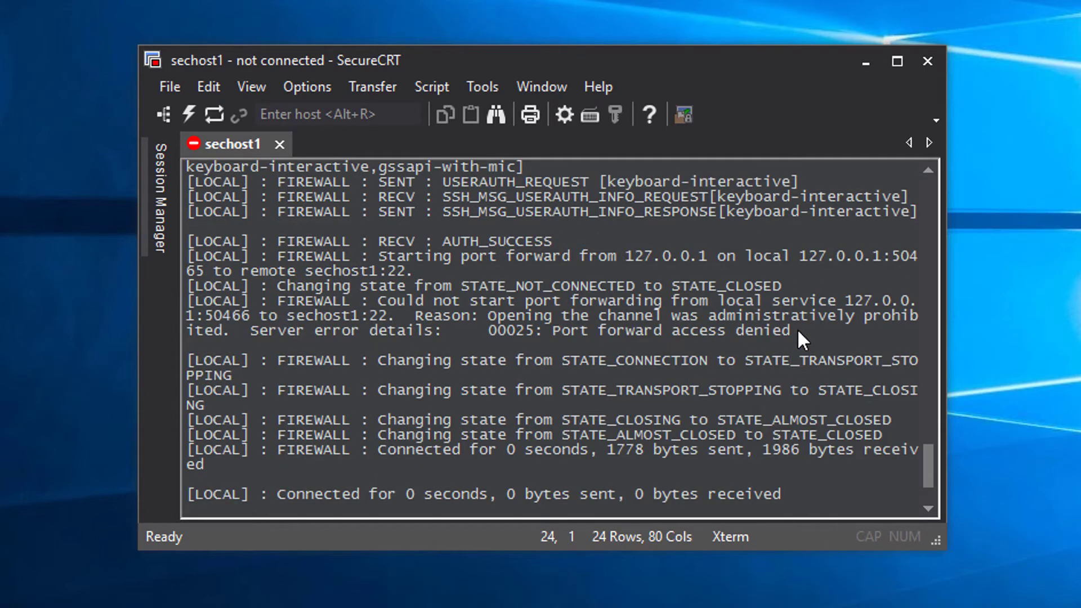
drag(794, 332, 189, 301)
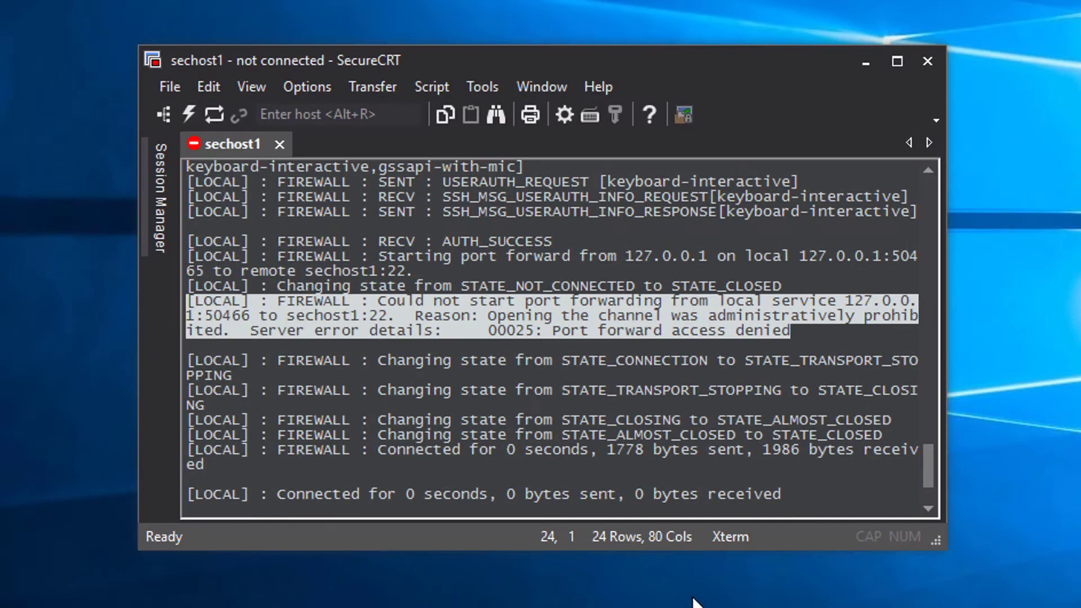
Close the sechost1 tab, log the session to MyLog.Txt on the Desktop, and reconnect
click(278, 144)
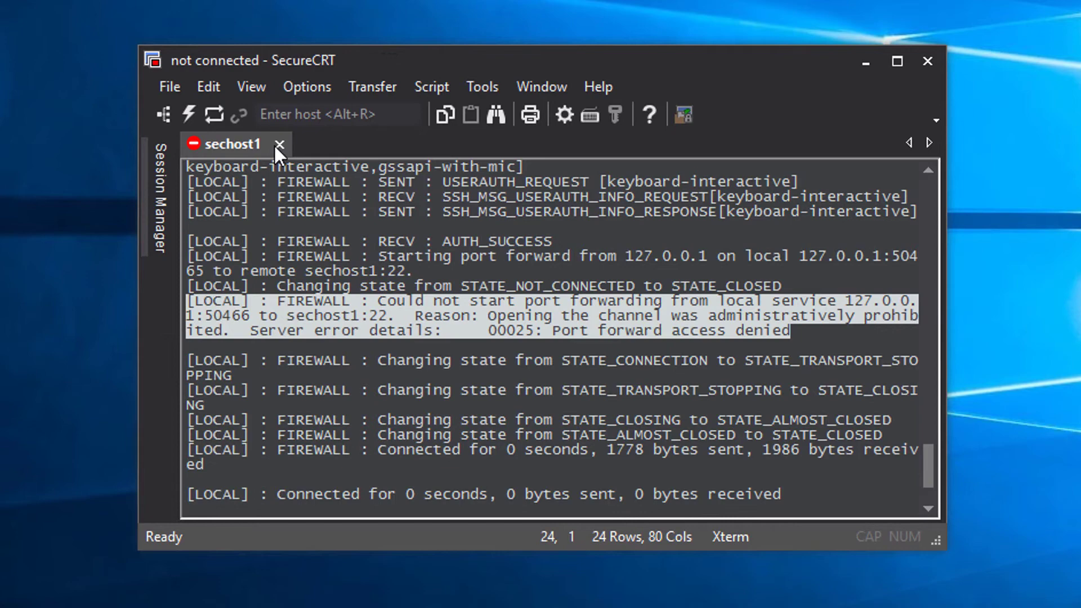
click(165, 86)
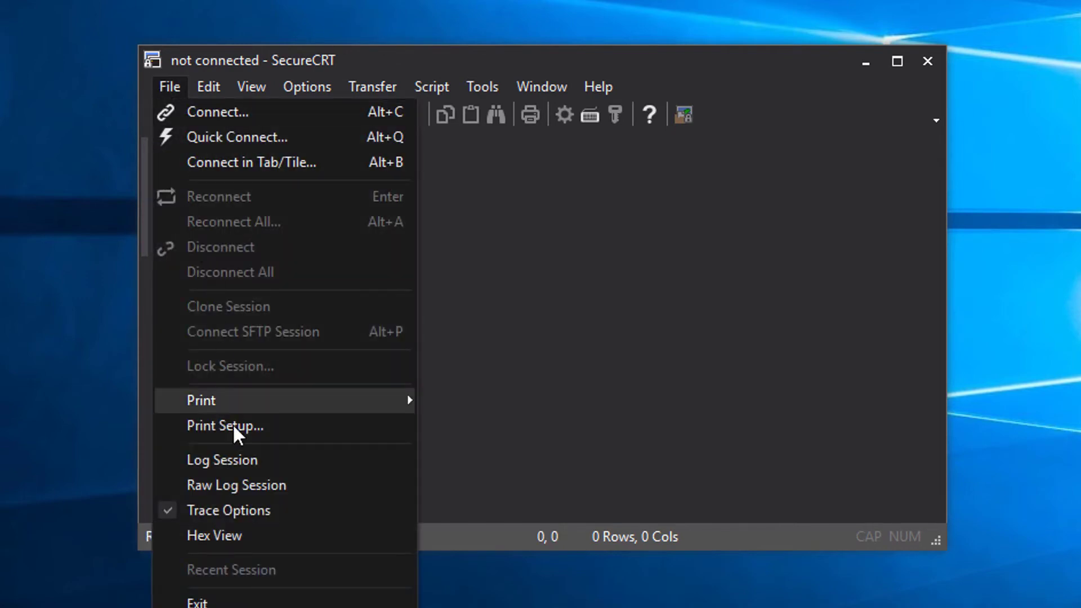
click(241, 462)
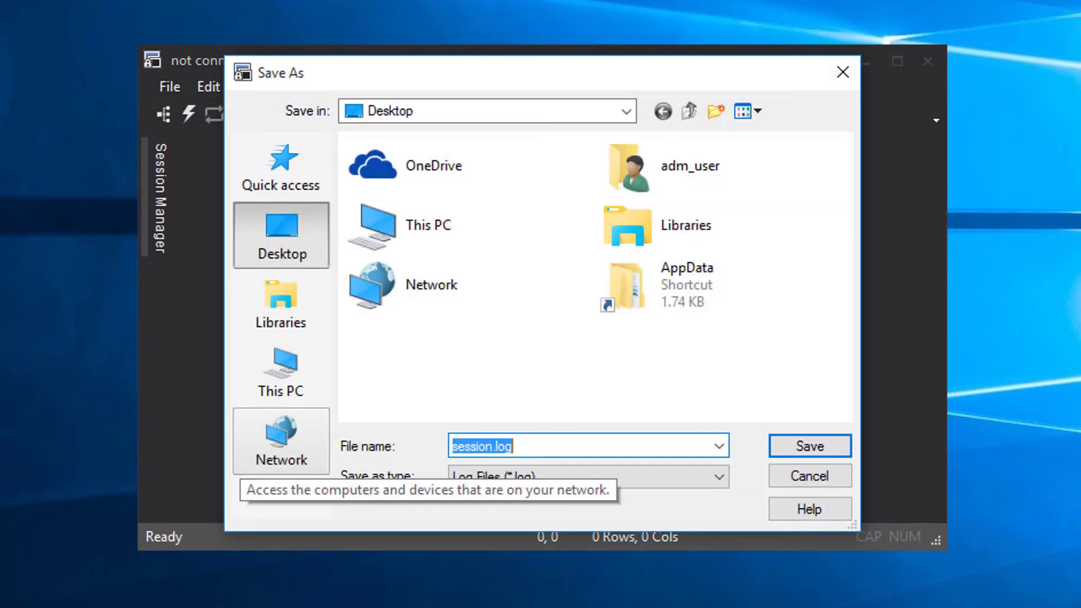
text(MyLog.Txt)
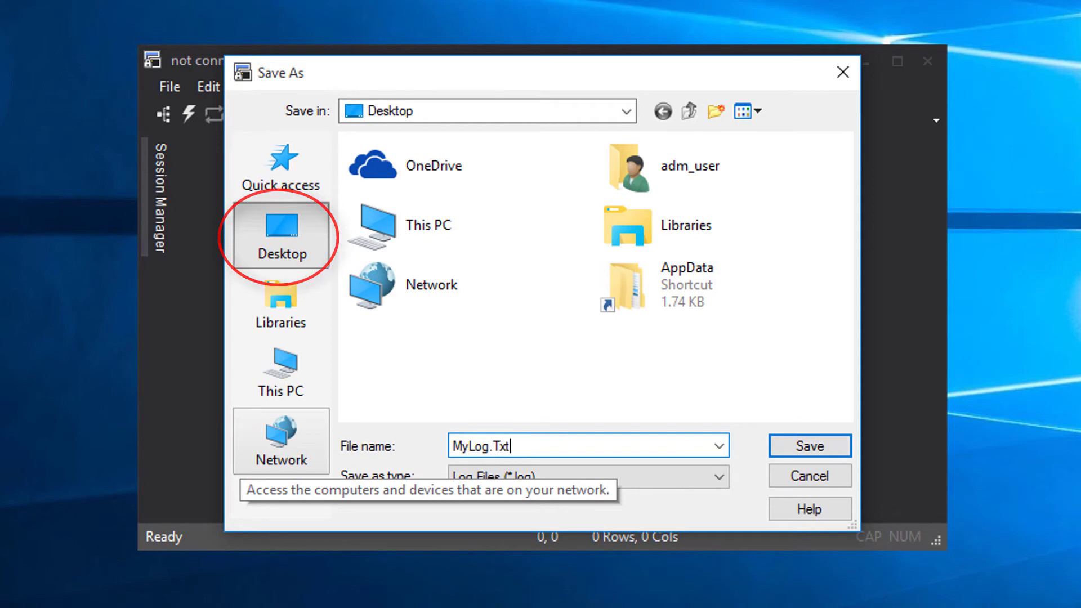
key(Return)
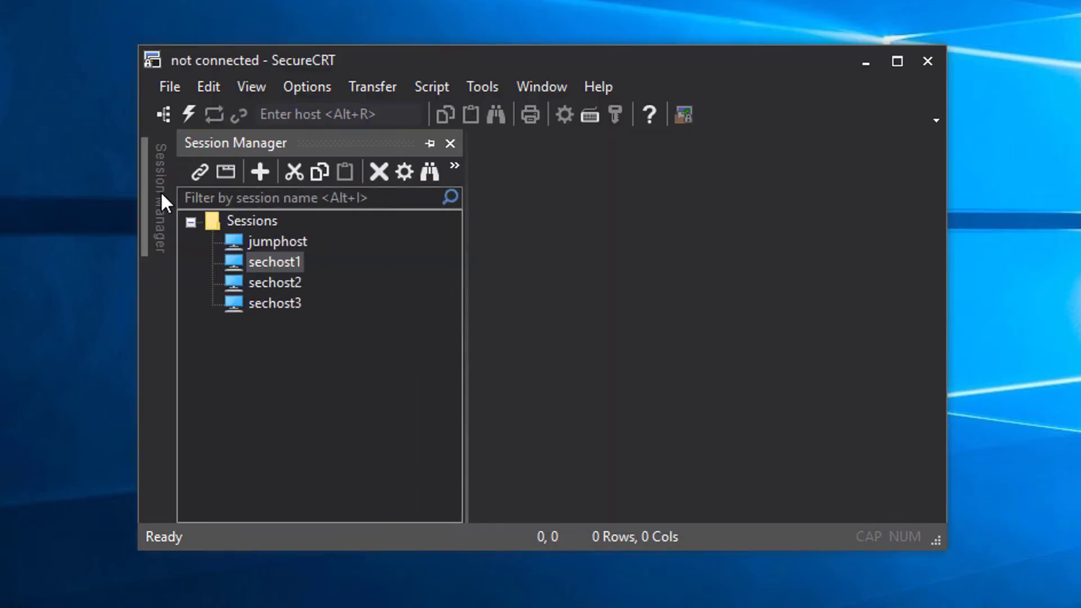
double_click(254, 261)
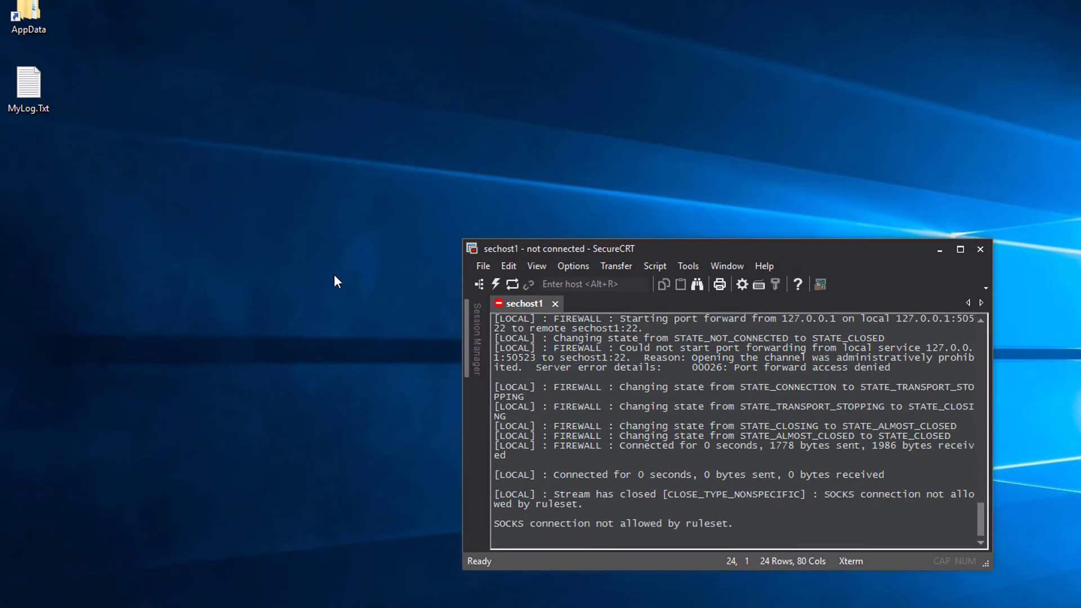
Review MyLog.Txt in Notepad, selecting the port forwarding error line, then close Notepad
double_click(33, 98)
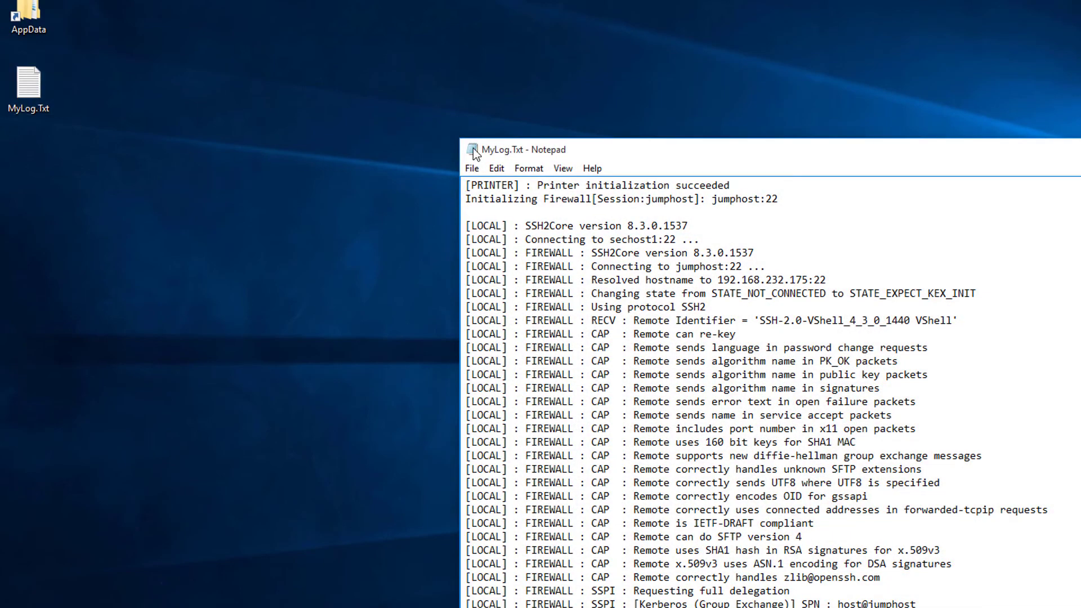
drag(596, 149, 419, 126)
scroll(460, 226, down, 5)
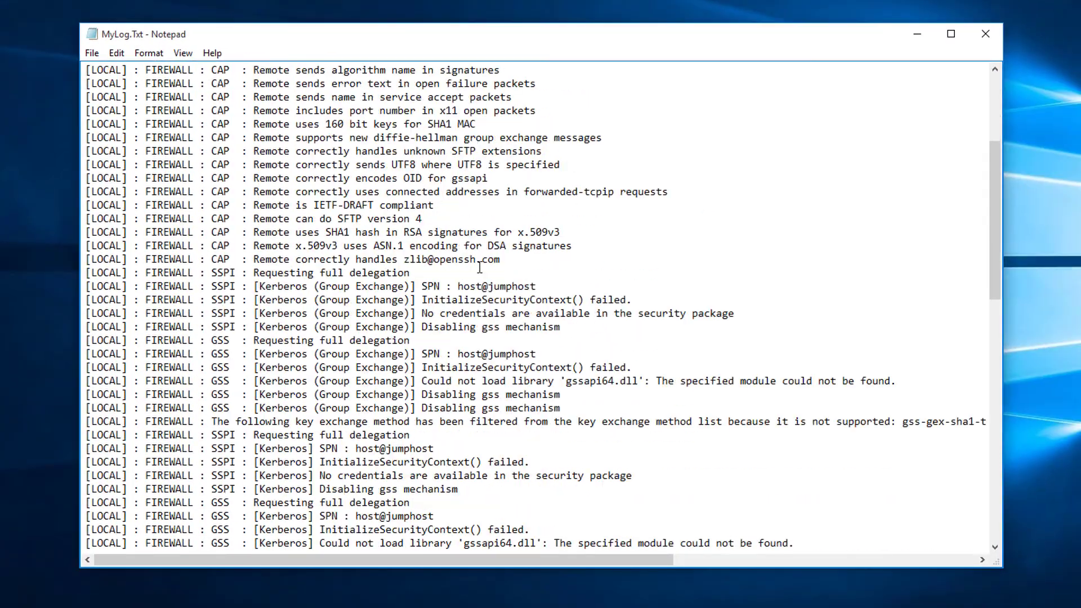
scroll(460, 227, down, 10)
scroll(460, 227, down, 6)
click(85, 420)
key(shift+Down)
drag(178, 559, 481, 572)
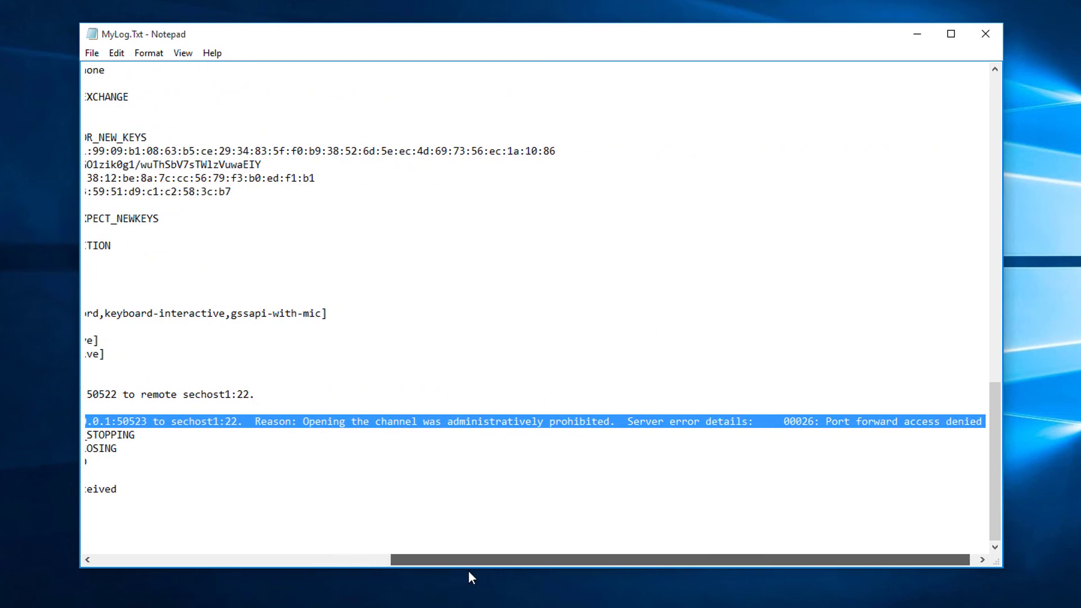
click(986, 34)
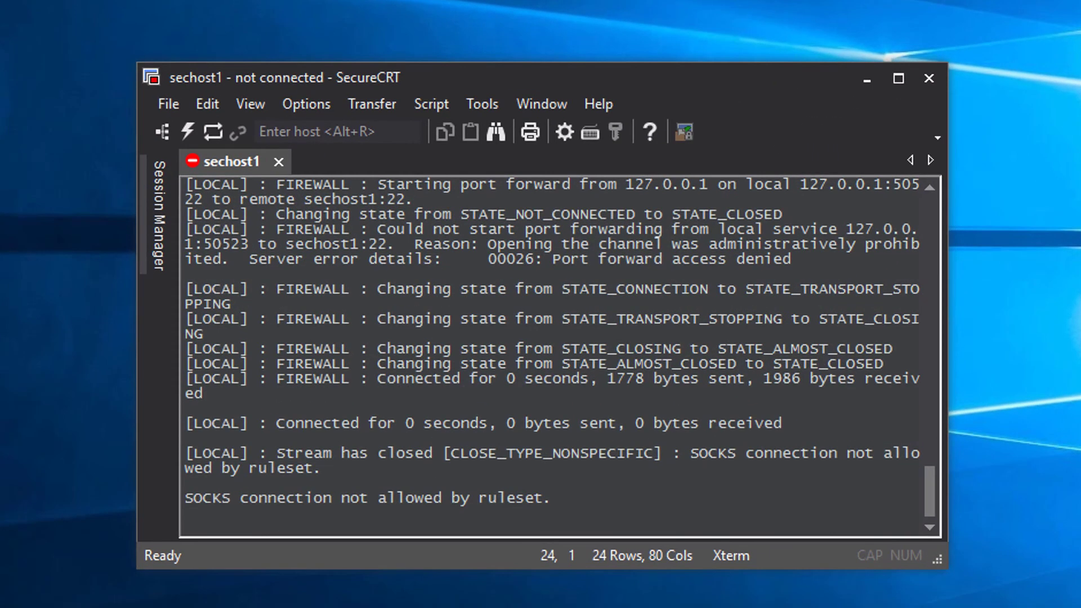